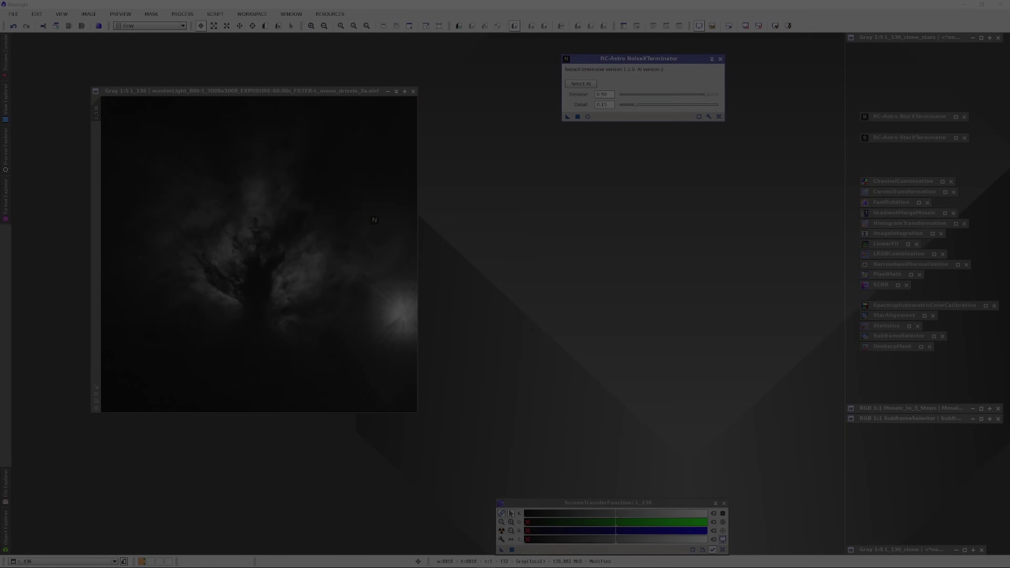
- Denoise L_136 with NoiseXTerminator, then combine R_136, G_136_registered and B_136_registered into colour
left_click_drag(374, 219, 374, 220)
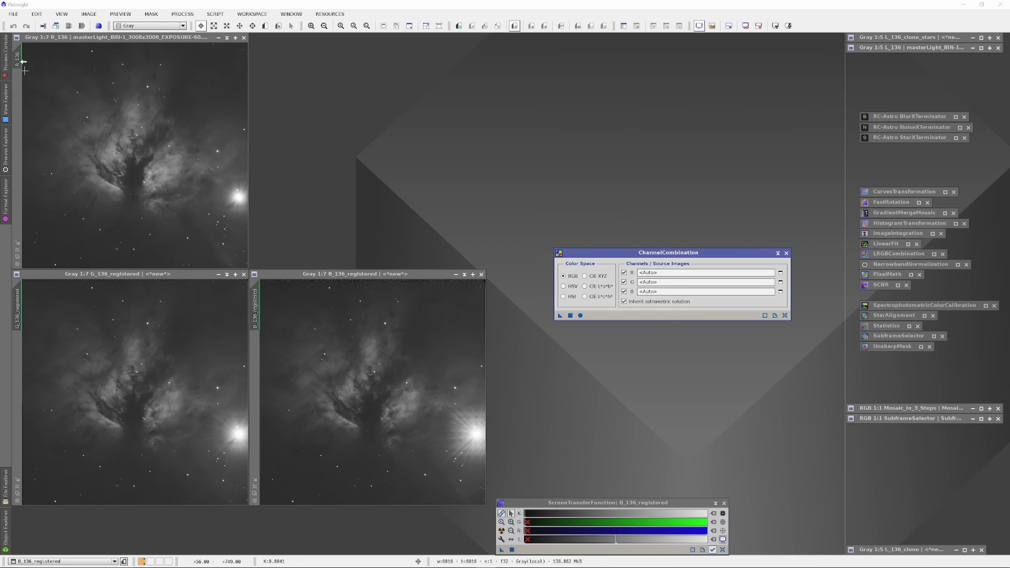
left_click_drag(23, 61, 675, 272)
left_click_drag(17, 306, 675, 281)
left_click_drag(256, 305, 675, 291)
left_click(580, 315)
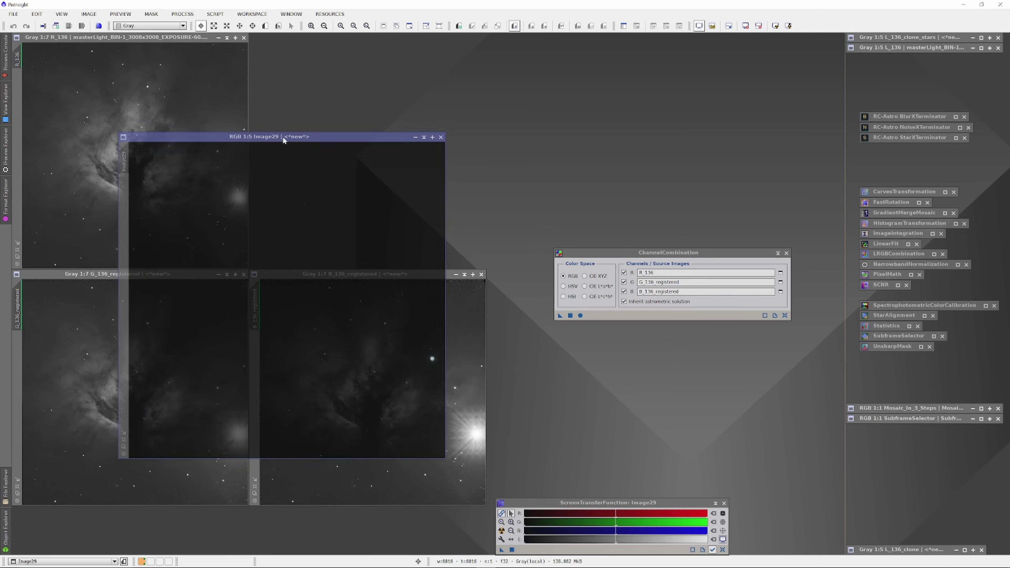
- Rename the combined colour image to RGB_136 and auto-stretch it with STF
double_click(126, 159)
type("RGB_136")
key("Return")
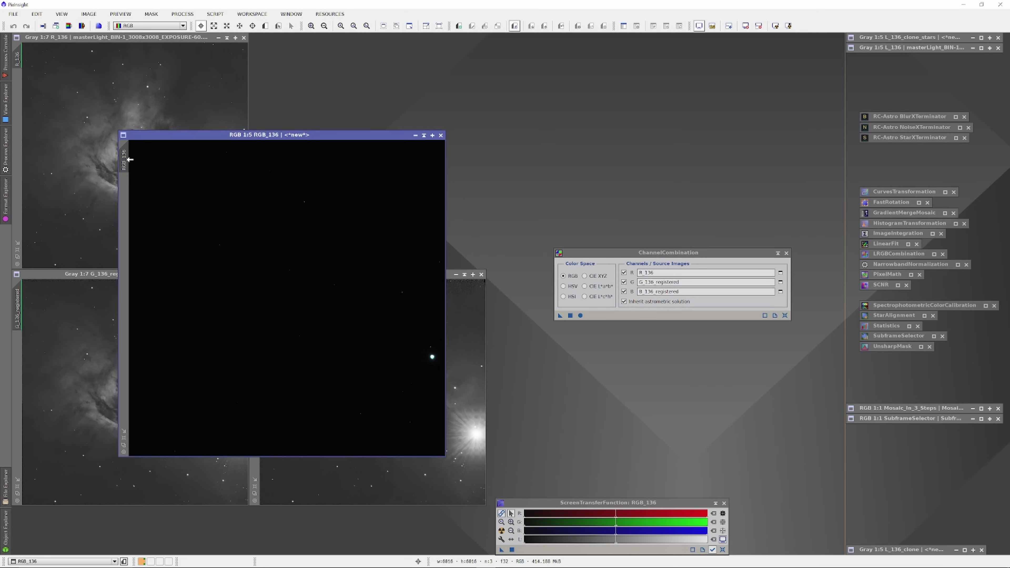
double_click(698, 252)
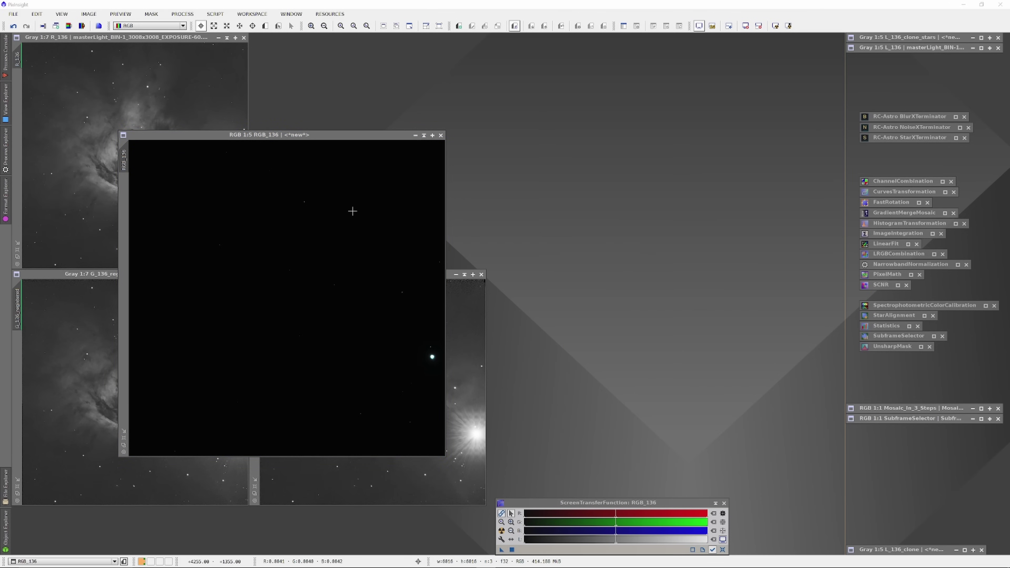
left_click(306, 136)
key("ctrl+a")
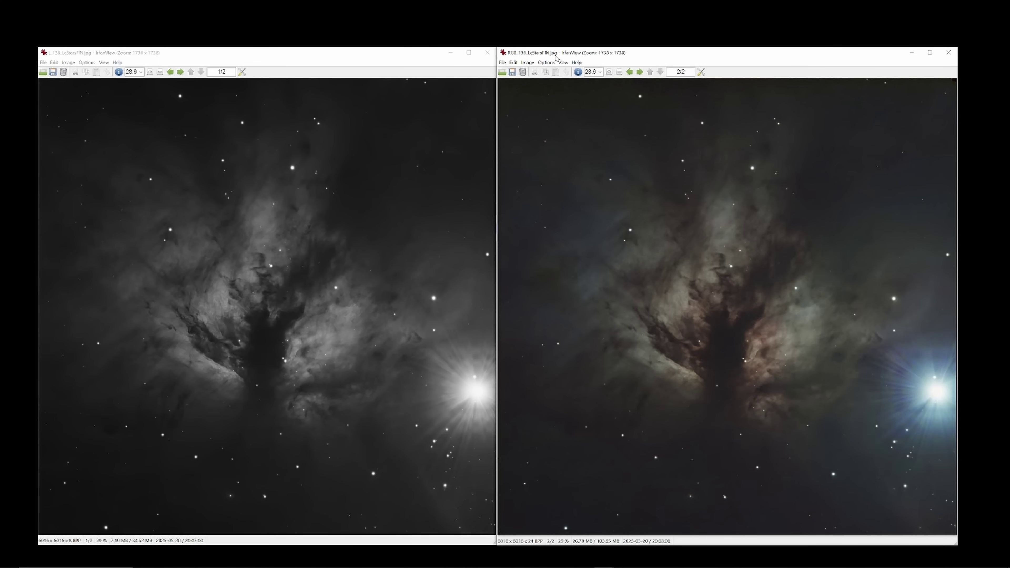
- Zoom the luminance and colour windows in to roughly 56% on the nebula's centre
scroll(670, 377, "up", 5)
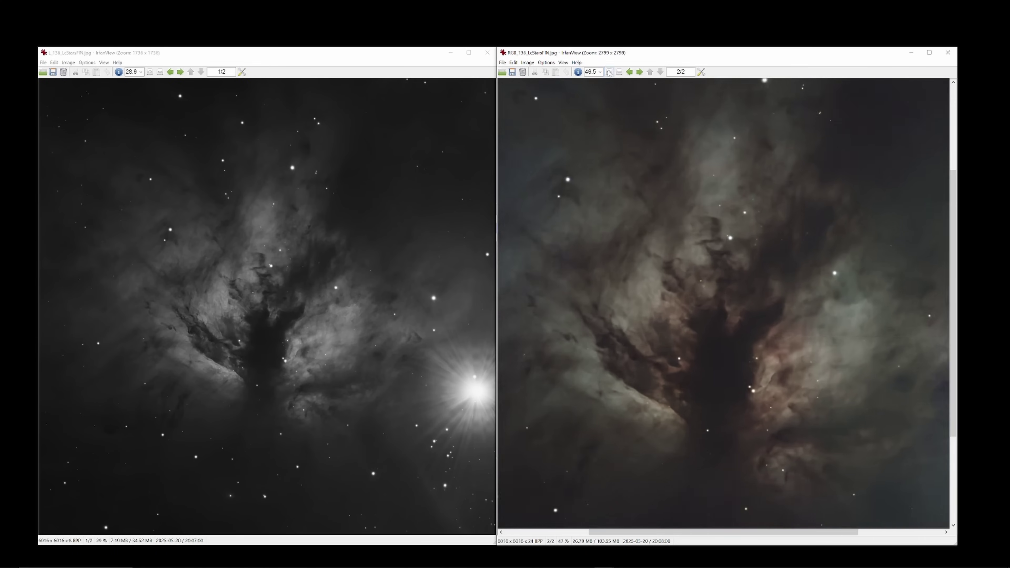
scroll(184, 64, "up", 5)
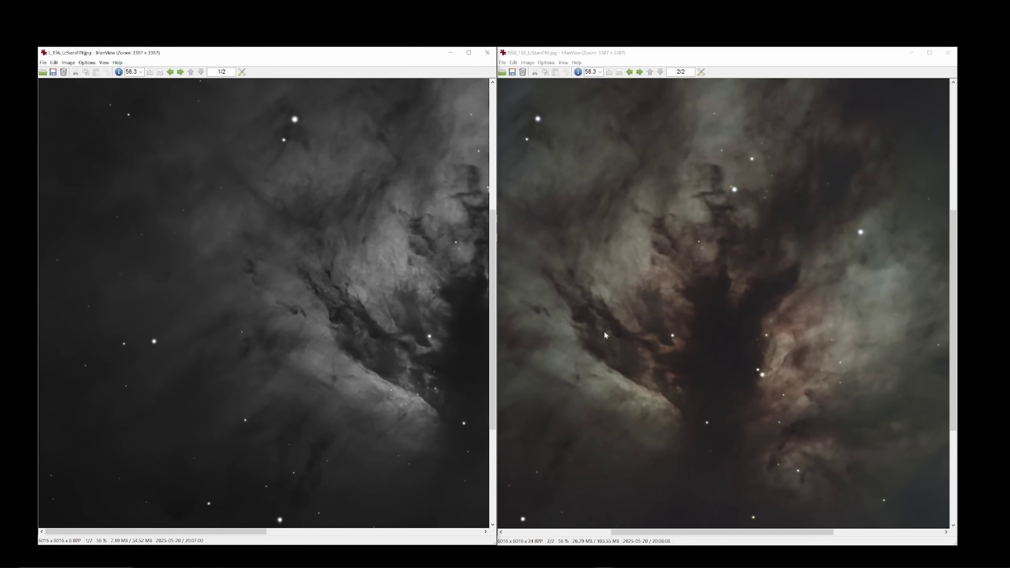
- Set the IrfanView zoom level to 100% from the toolbar zoom list
left_click(610, 263)
left_click(140, 72)
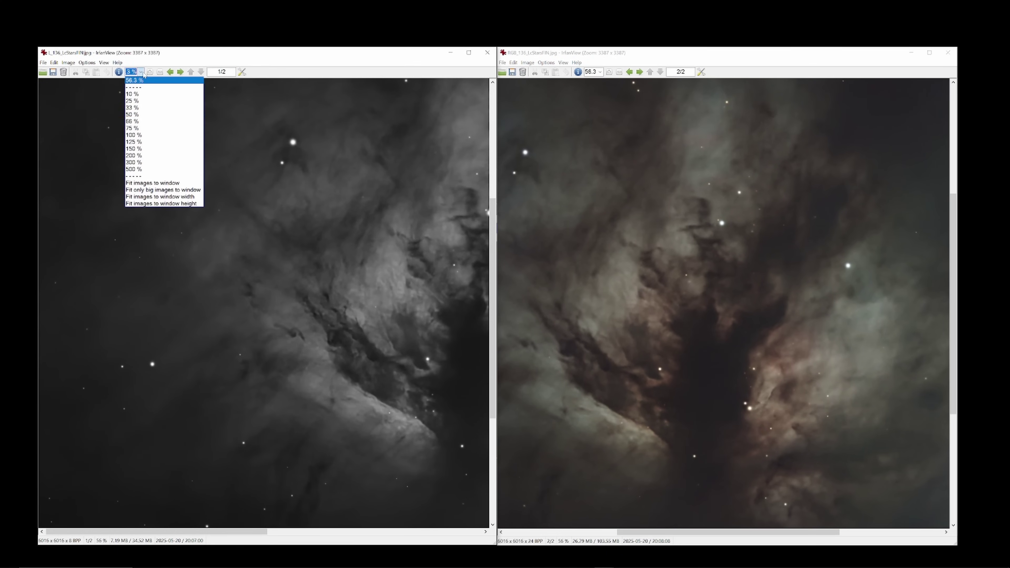
left_click(133, 131)
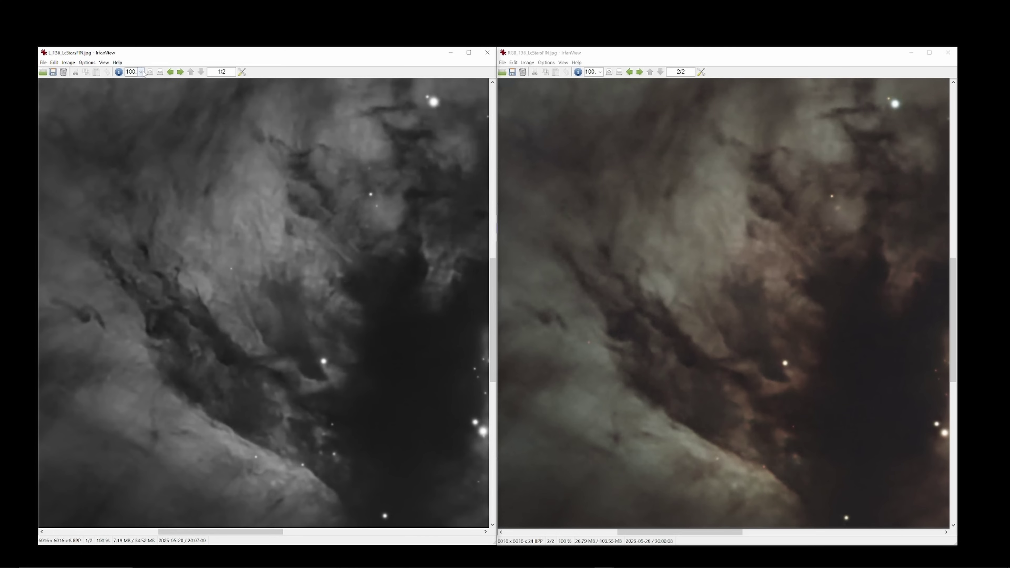
- Pan both 100% views until each shows the same section of the dark central dust lane
left_click_drag(376, 198, 275, 298)
left_click_drag(766, 278, 742, 311)
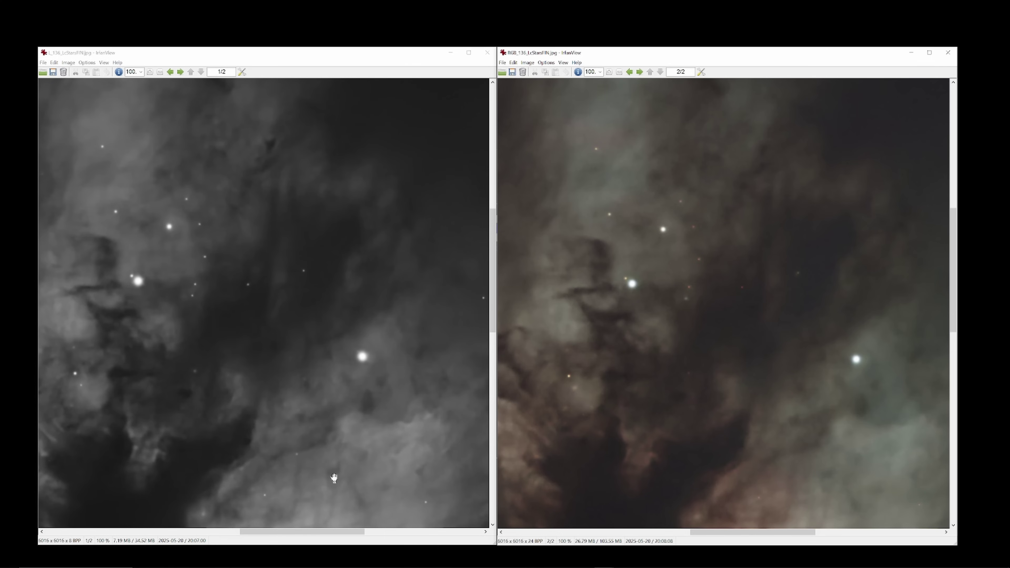
left_click_drag(334, 477, 348, 342)
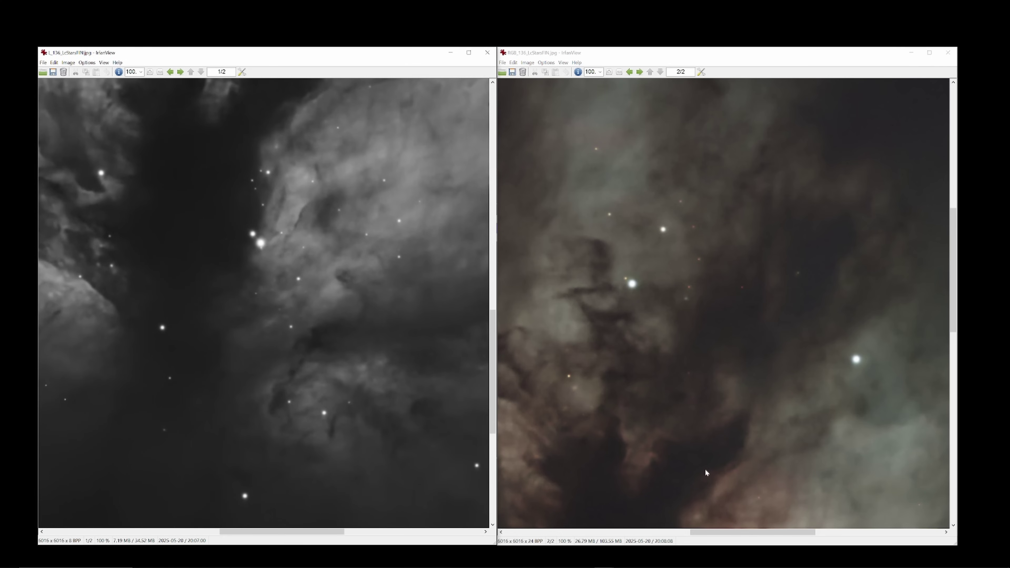
left_click_drag(704, 468, 624, 333)
left_click_drag(377, 342, 379, 380)
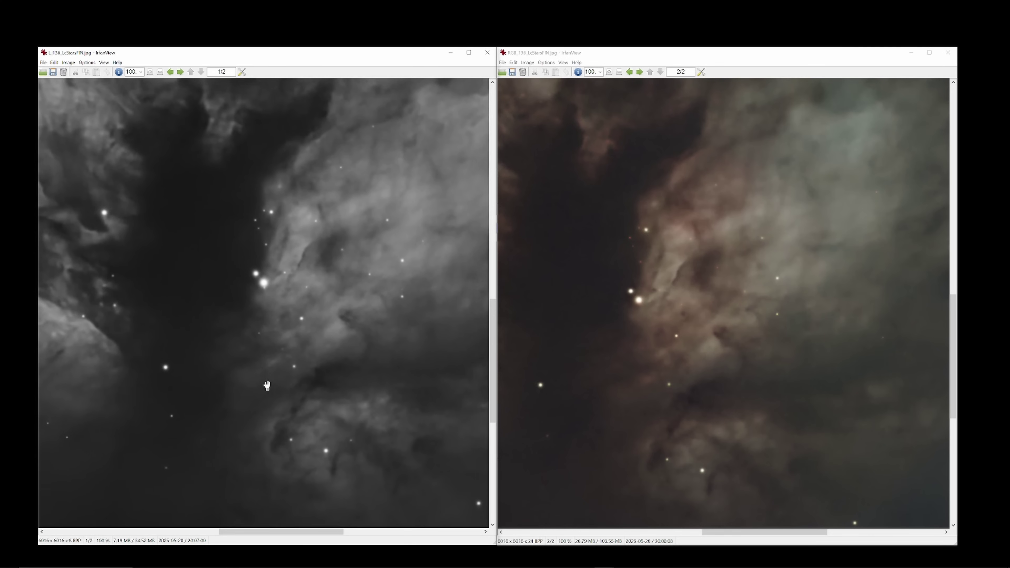
left_click_drag(270, 369, 388, 456)
left_click_drag(719, 382, 805, 422)
left_click_drag(414, 393, 448, 395)
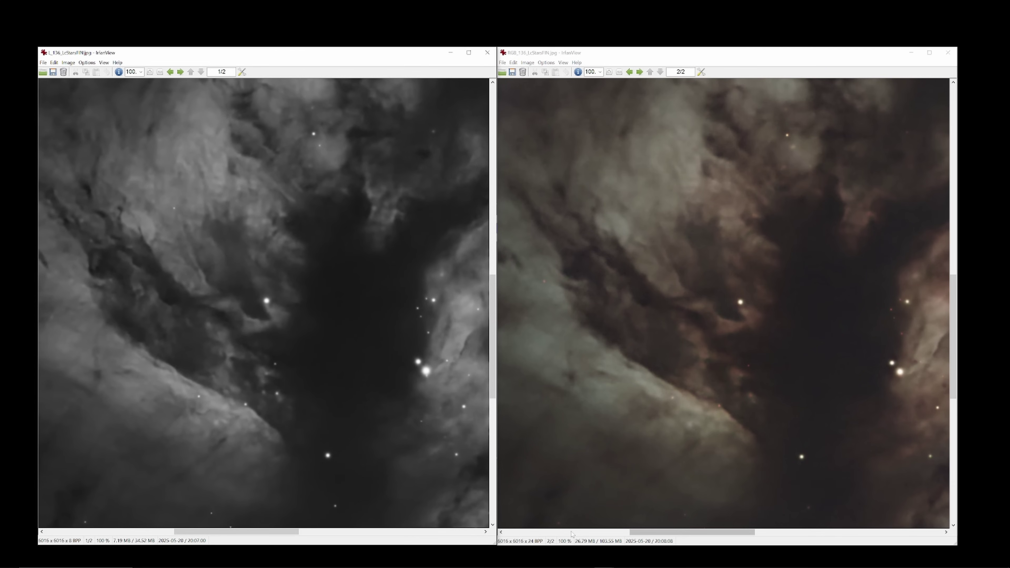
left_click(141, 72)
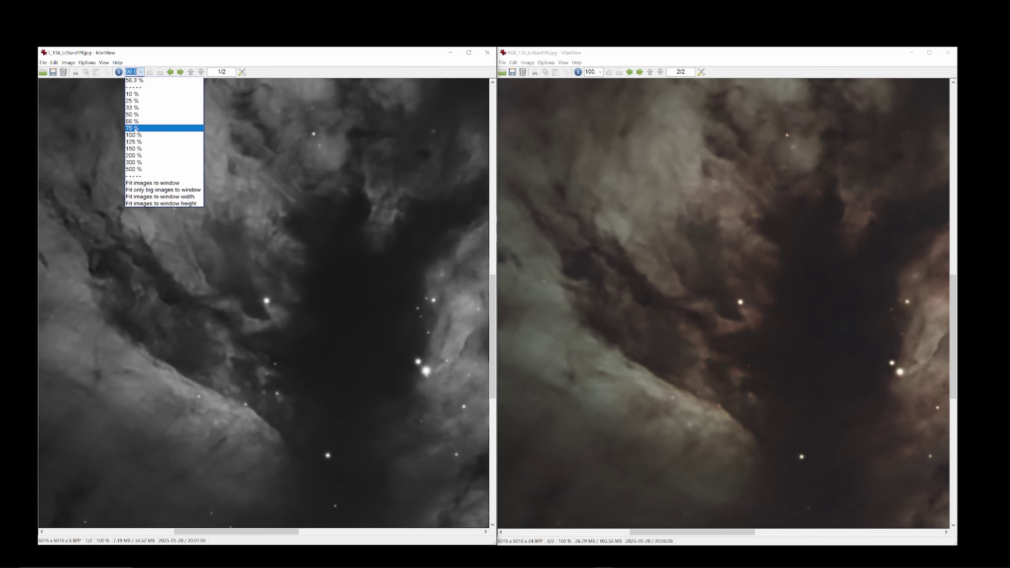
- Zoom the luminance image to 25%, fit it, and shrink both viewer windows to match
left_click(134, 101)
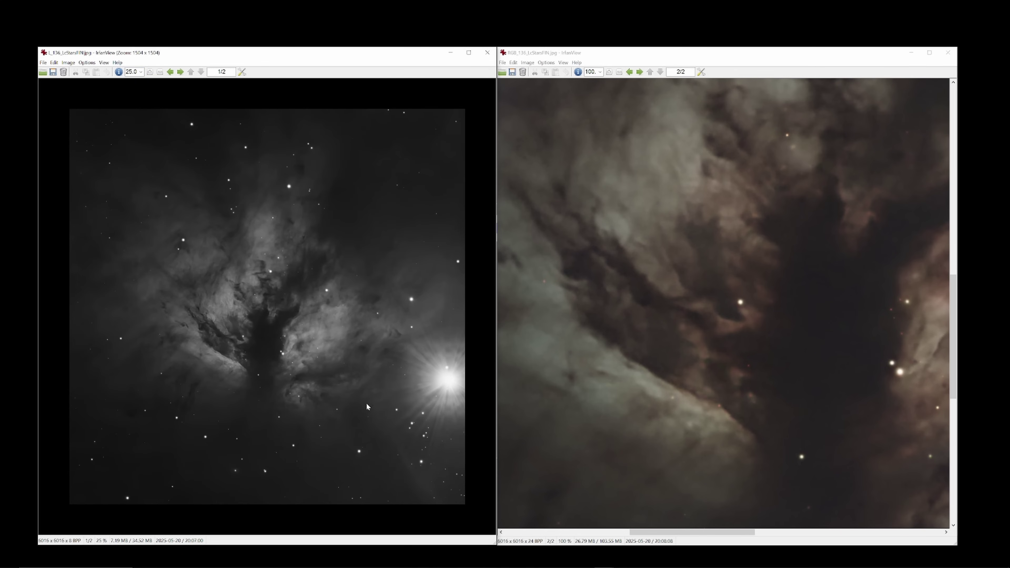
key("plus")
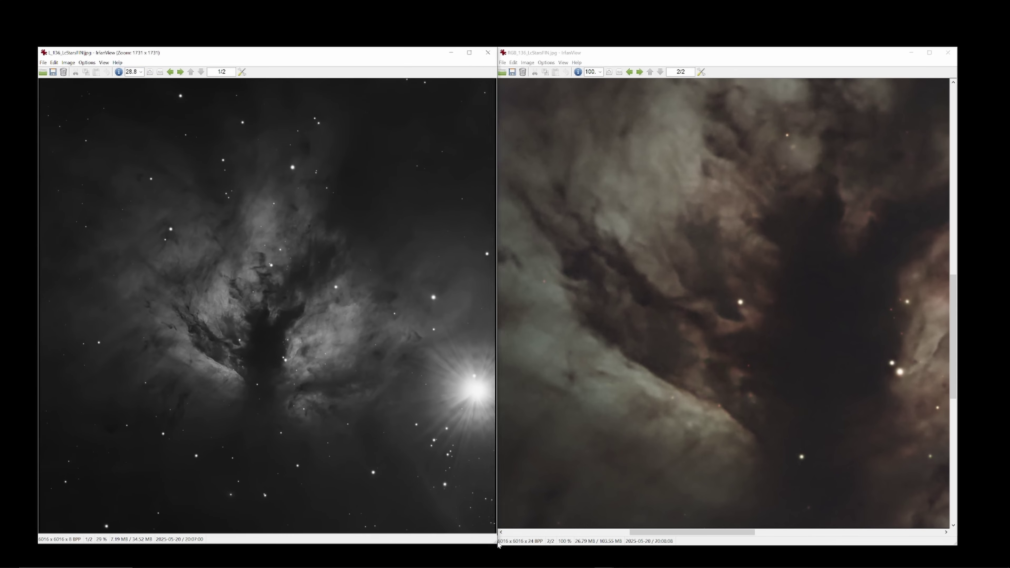
left_click_drag(498, 545, 491, 539)
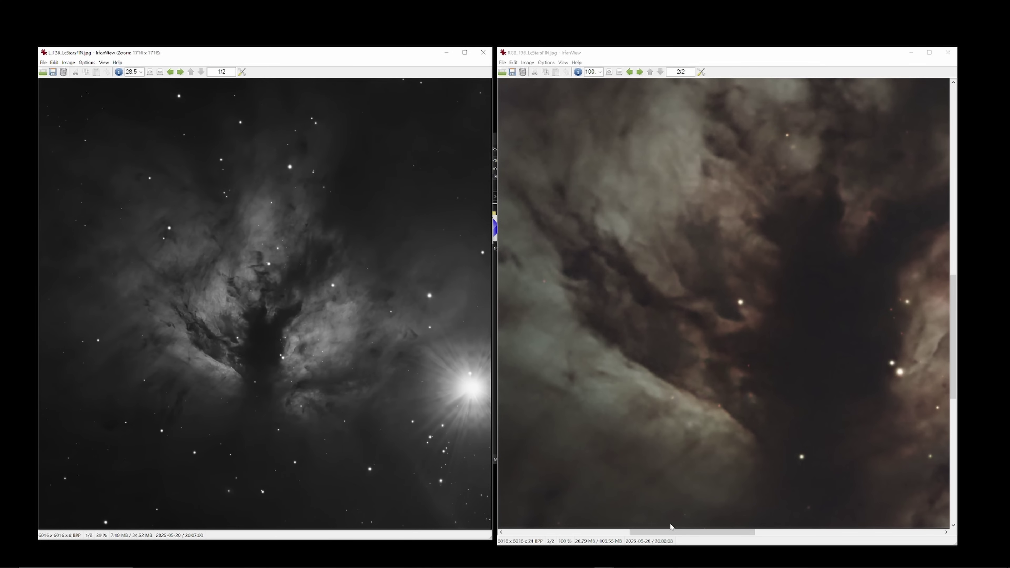
left_click_drag(956, 543, 948, 540)
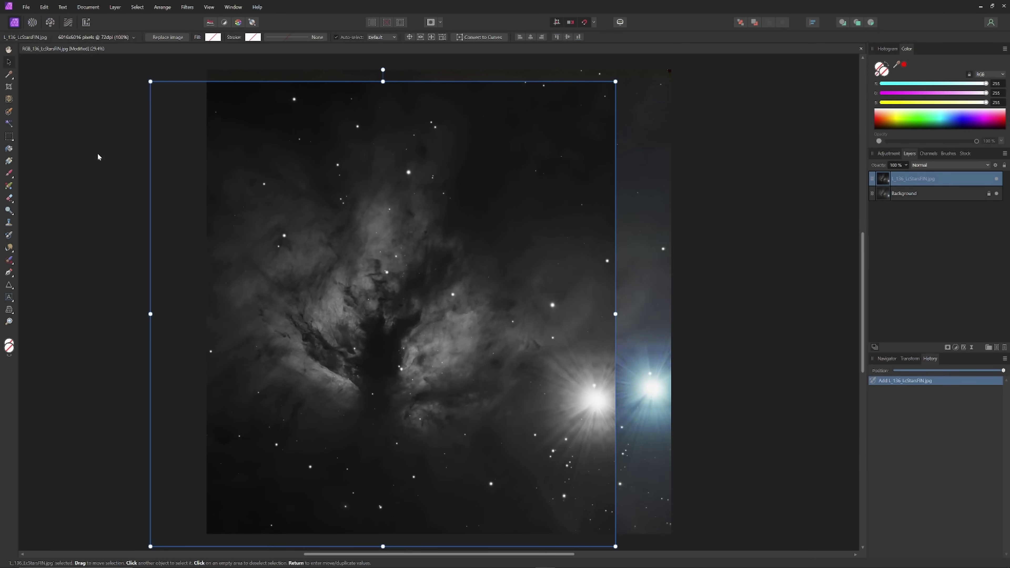
- Align the luminance layer over the RGB_136 colour image and toggle its visibility to check alignment
left_click_drag(333, 265, 357, 272)
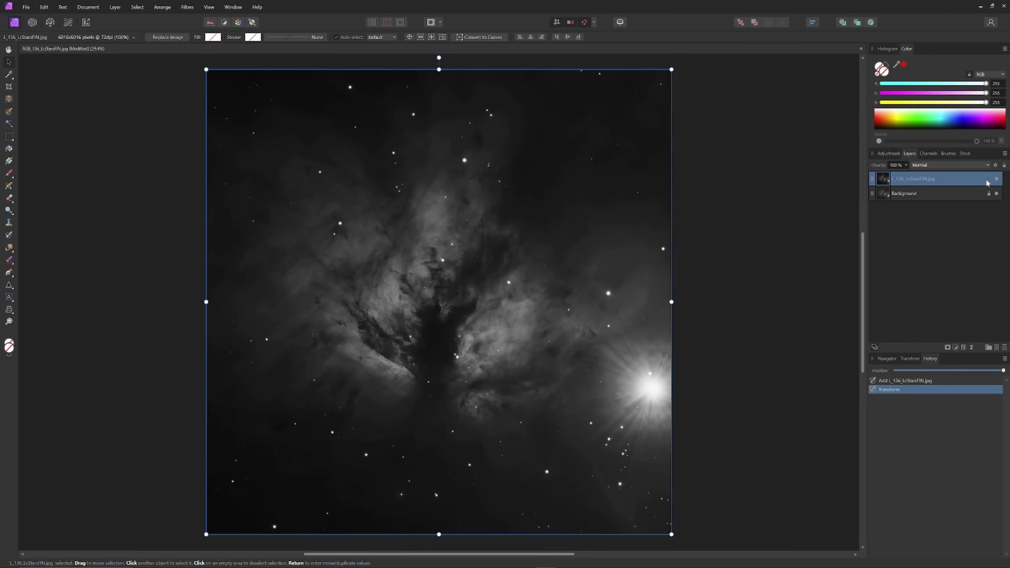
left_click(997, 178)
left_click(996, 178)
key("ctrl+plus")
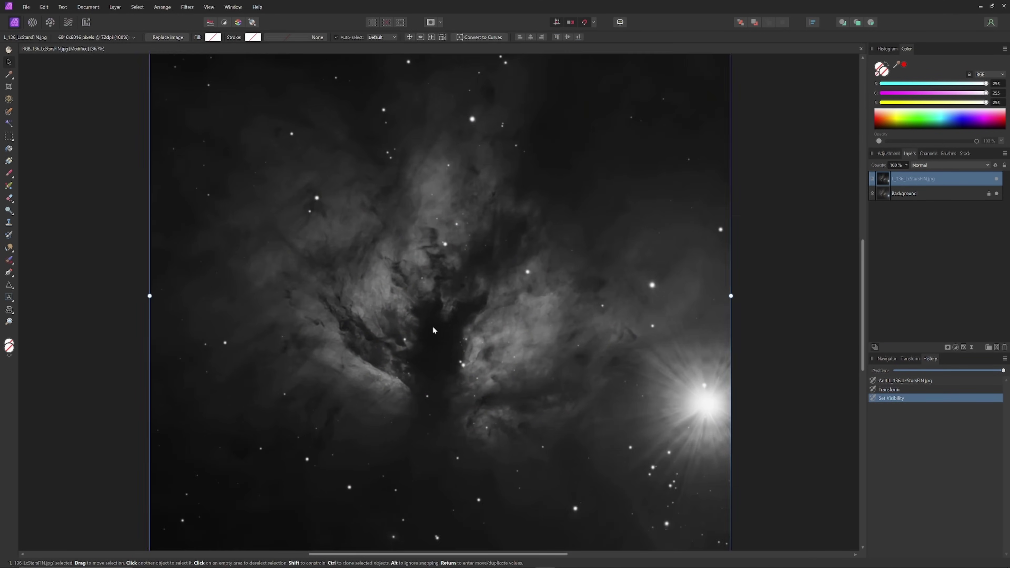
- Set the luminance layer's blend mode to Luminosity and compare the result against the colour image
left_click(950, 165)
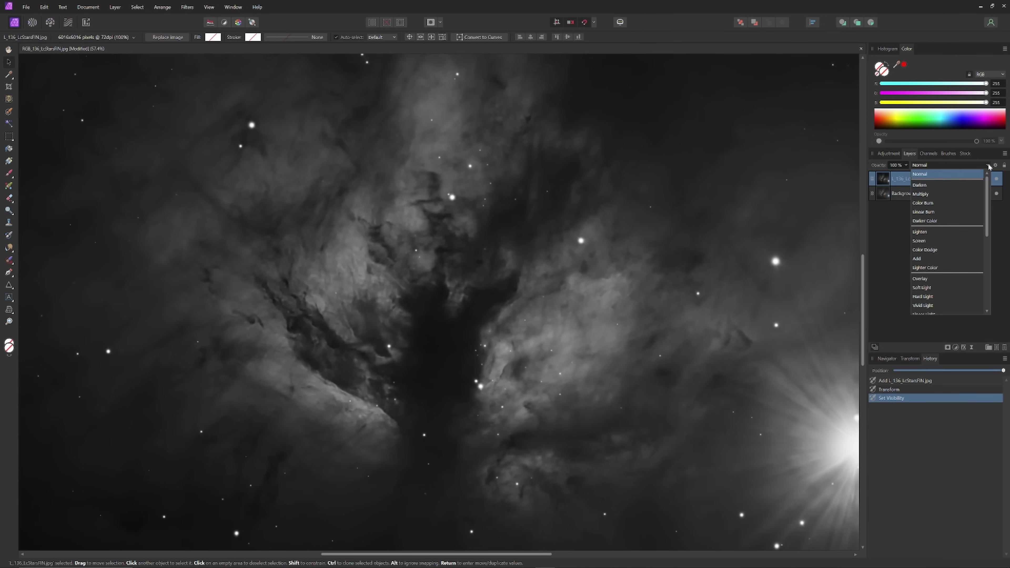
scroll(946, 239, "down", 5)
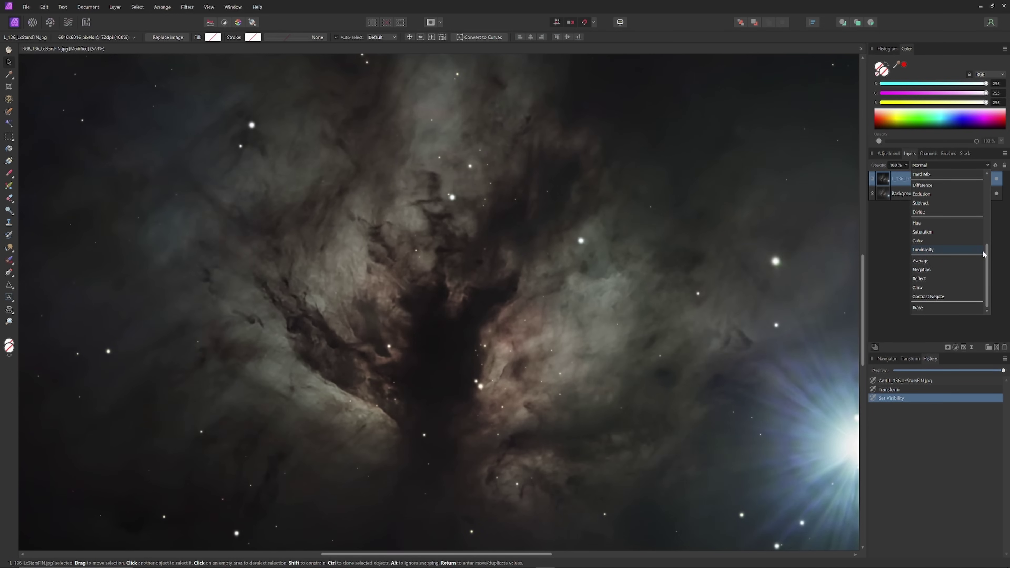
left_click(972, 250)
left_click(996, 179)
scroll(572, 329, "up", 1)
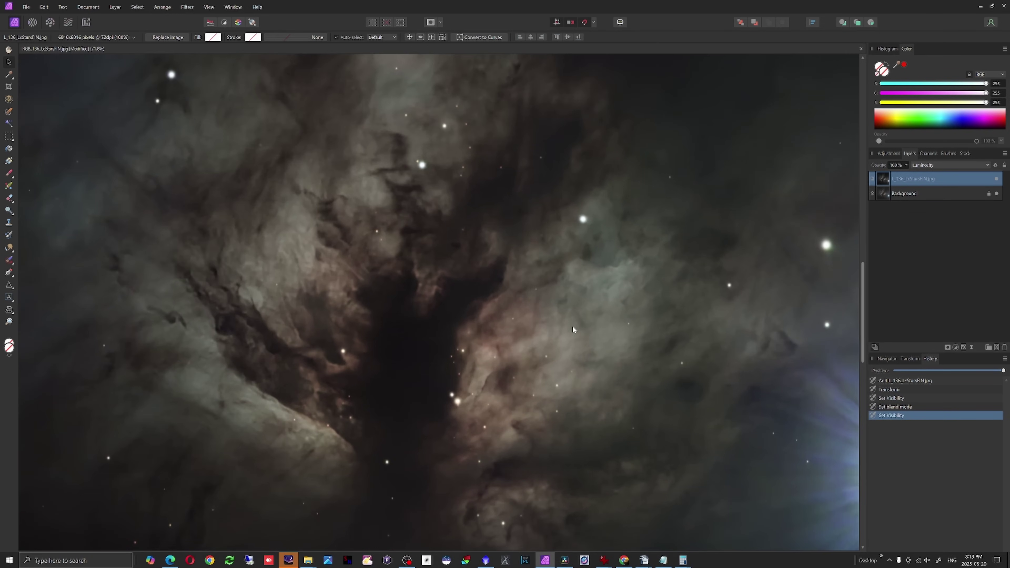
scroll(571, 326, "down", 6)
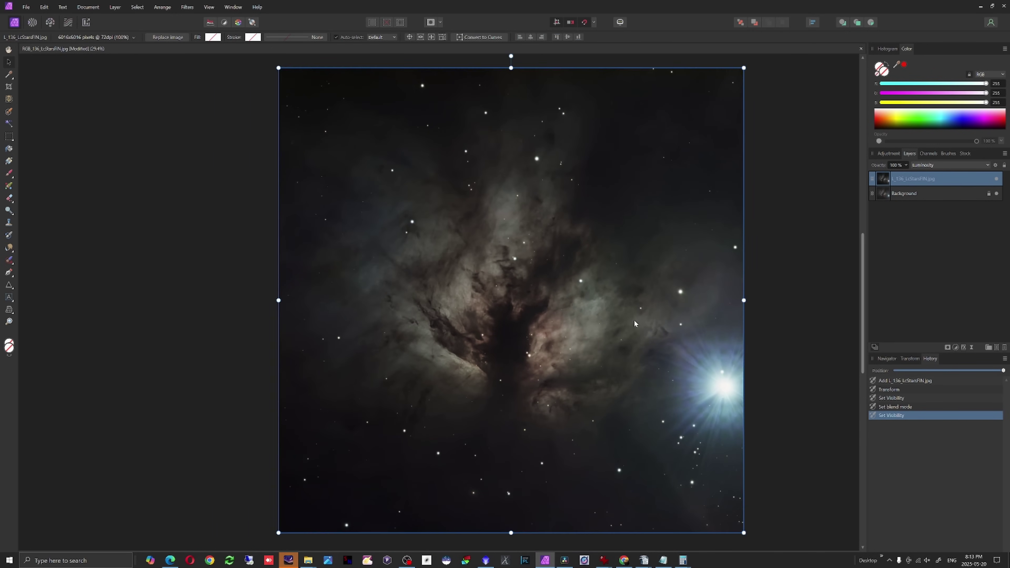
left_click_drag(633, 323, 571, 322)
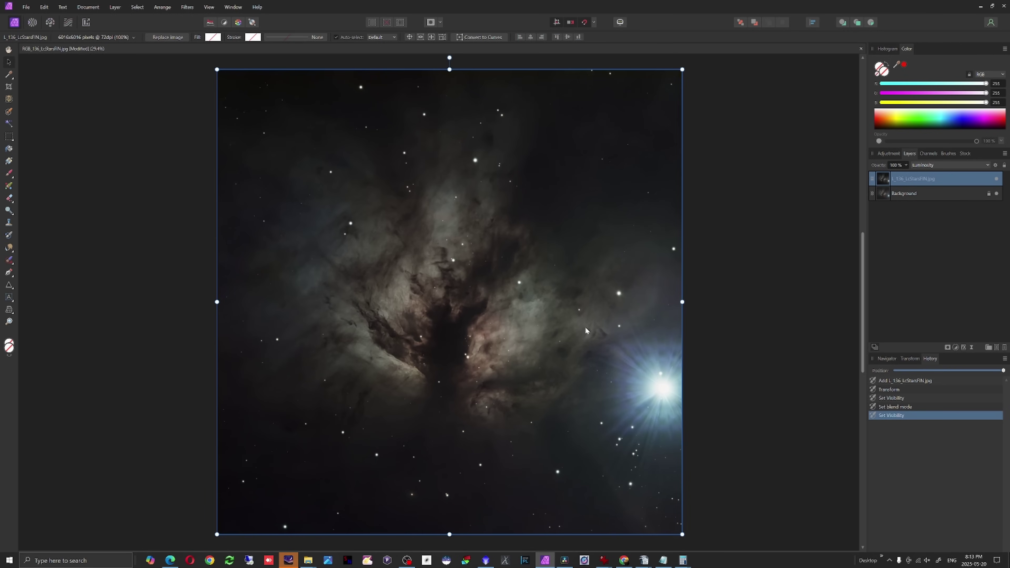